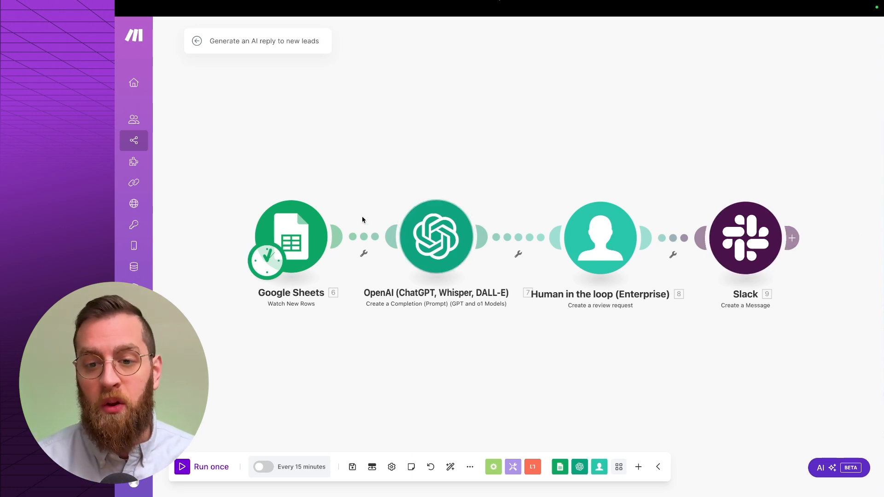
- Review the Google Sheets trigger's spreadsheet settings and the scenario's schedule settings, leaving both unchanged
click(288, 221)
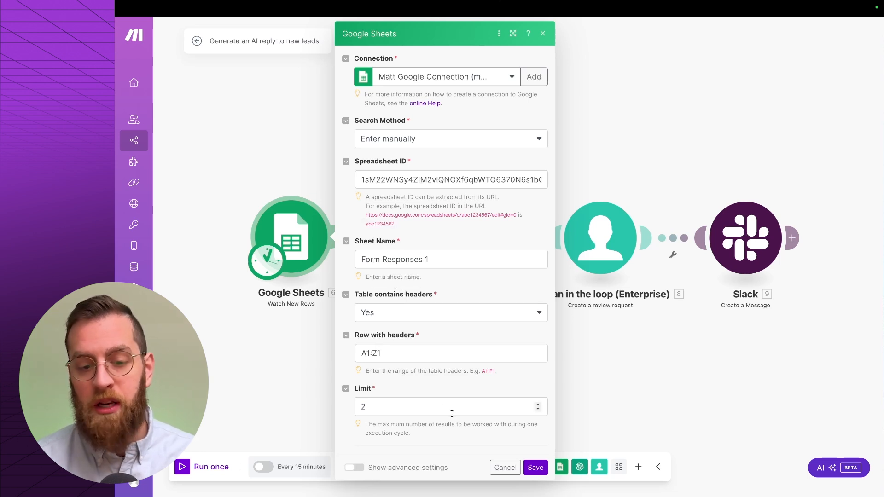
click(506, 467)
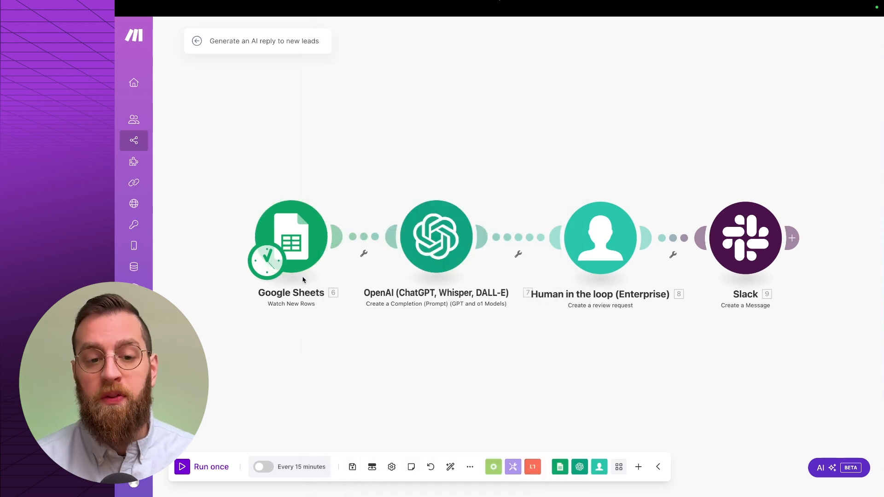
click(273, 263)
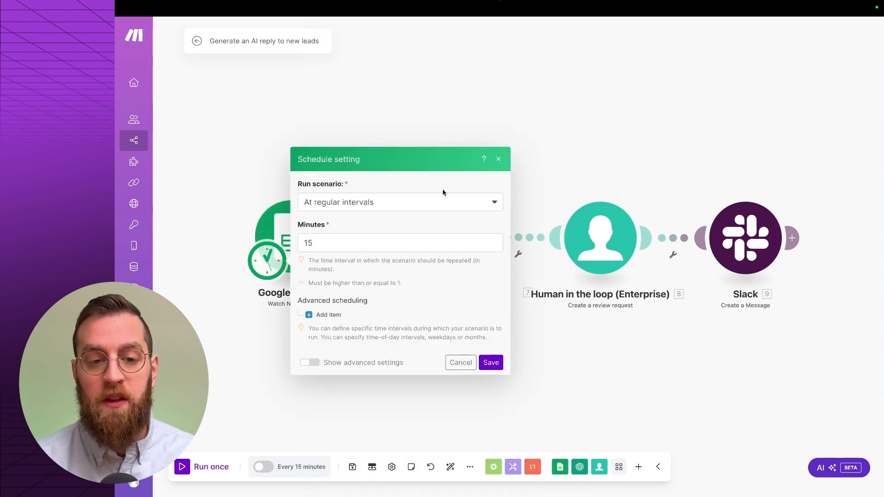
click(483, 116)
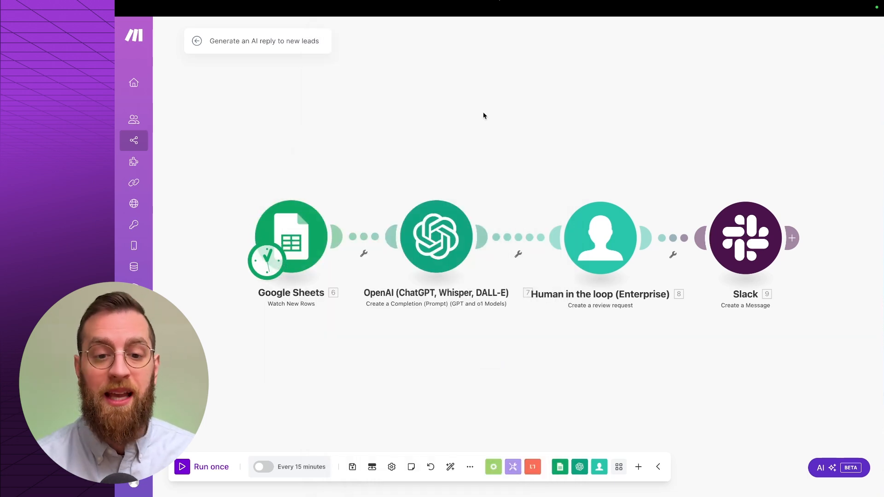
- Examine the OpenAI module's available models and its message prompt, including the mapped Google Sheets fields
click(435, 225)
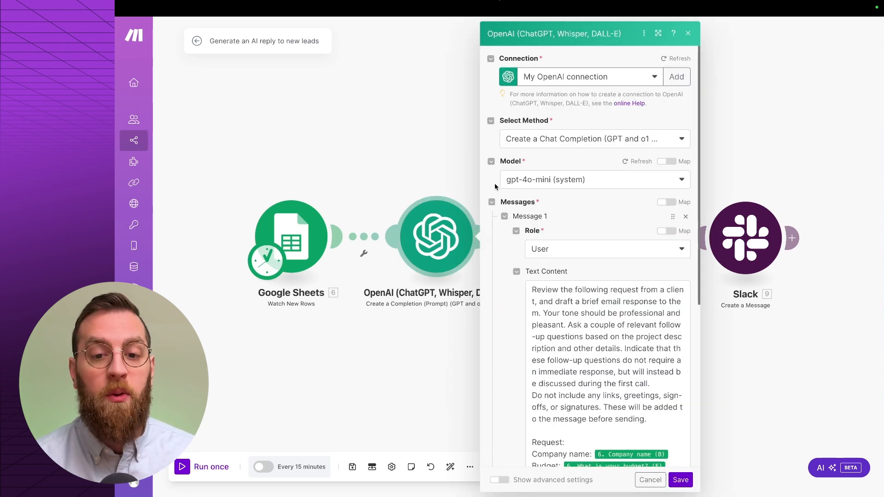
click(527, 185)
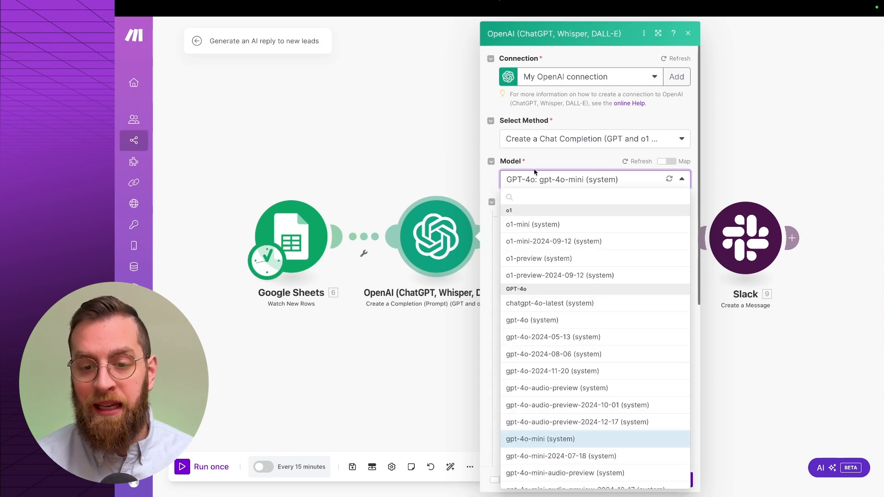
click(535, 164)
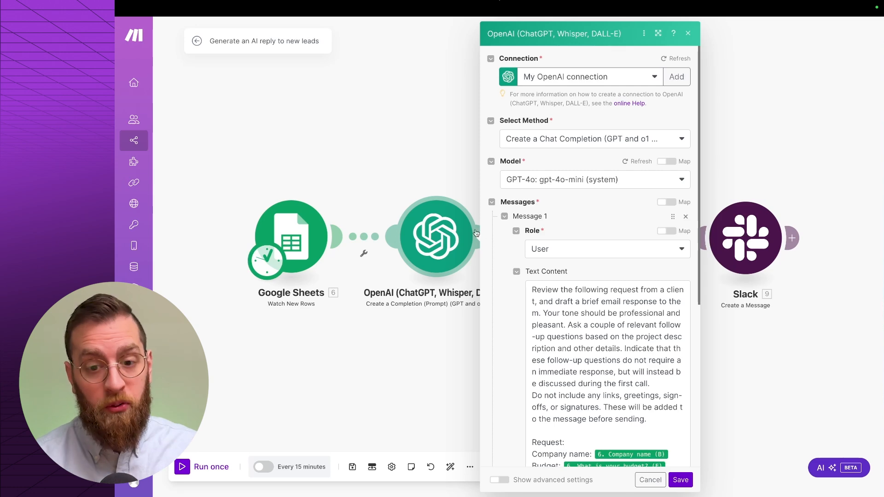
scroll(496, 247, down, 2)
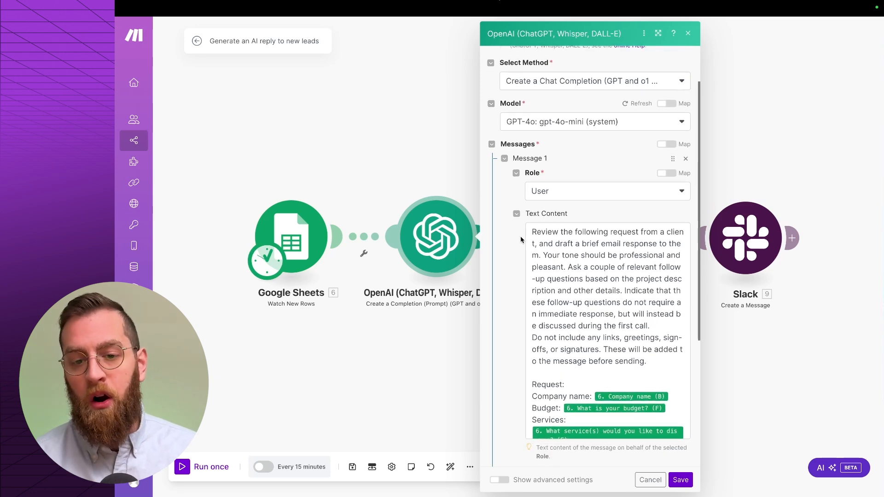
scroll(520, 236, down, 2)
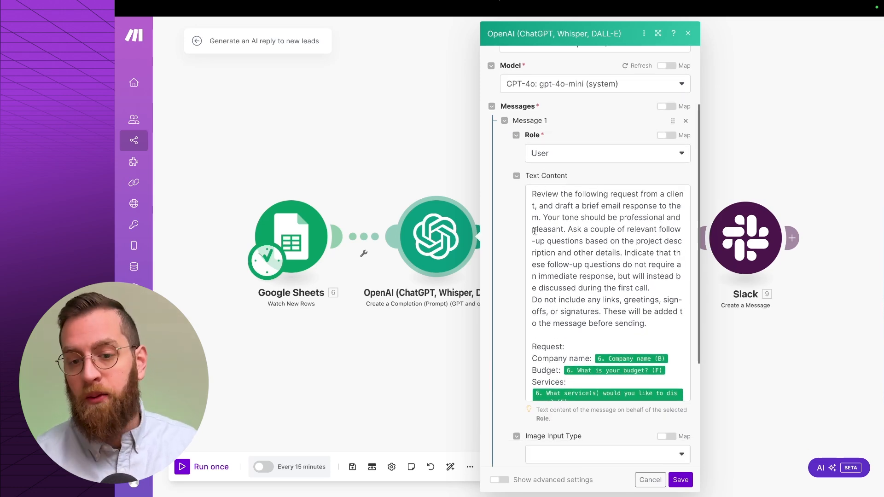
drag(548, 195, 613, 206)
click(542, 206)
click(613, 206)
scroll(602, 245, down, 1)
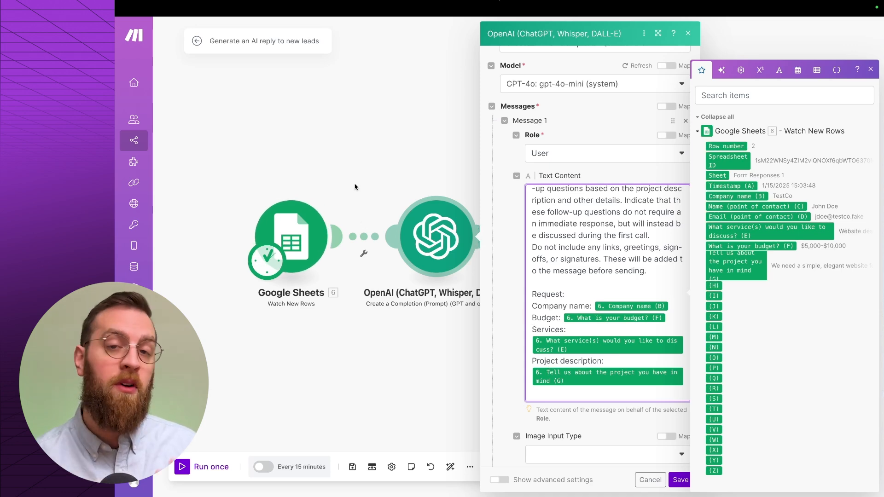
click(344, 160)
- Inspect the Human in the loop module's content type options and its remaining review request fields
click(615, 238)
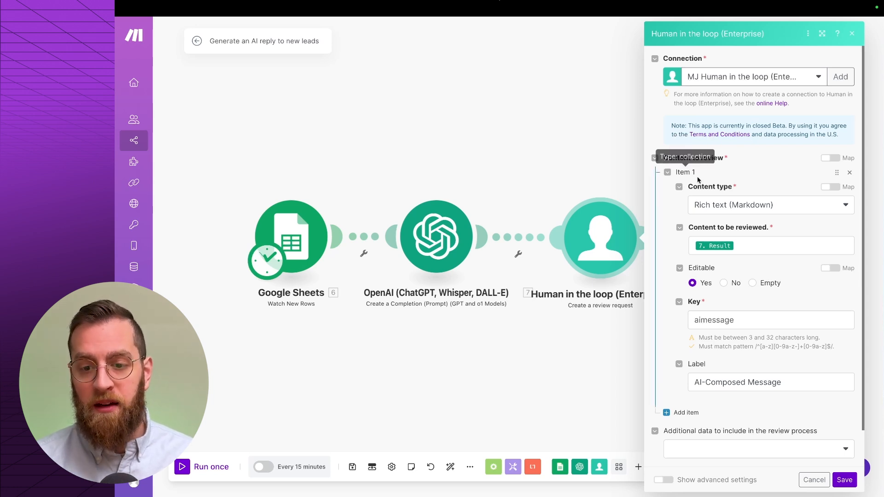
click(708, 205)
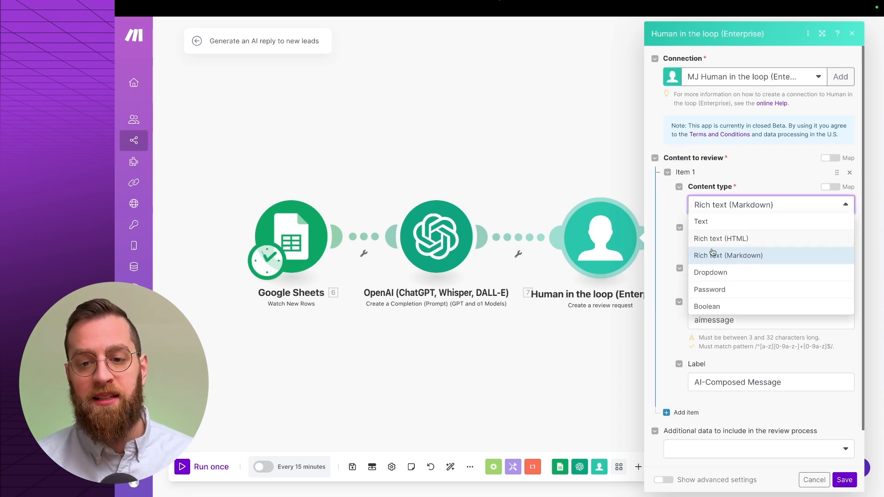
click(677, 201)
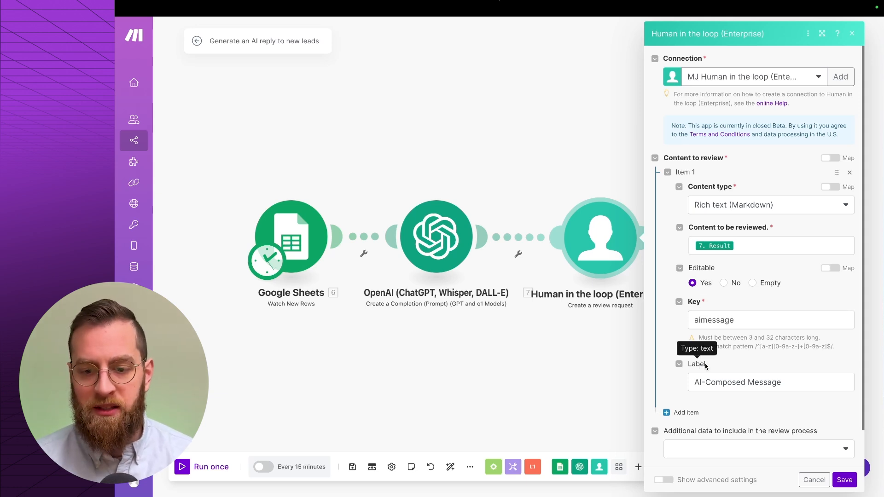
scroll(742, 380, down, 2)
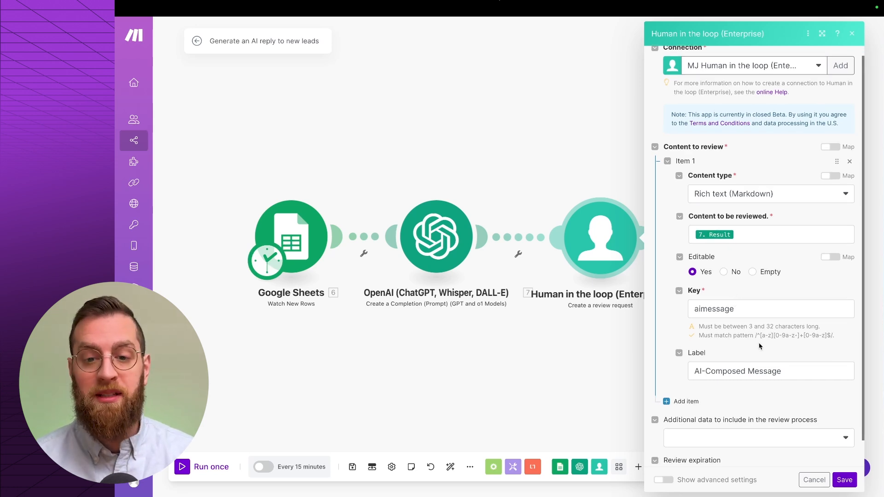
scroll(758, 345, down, 3)
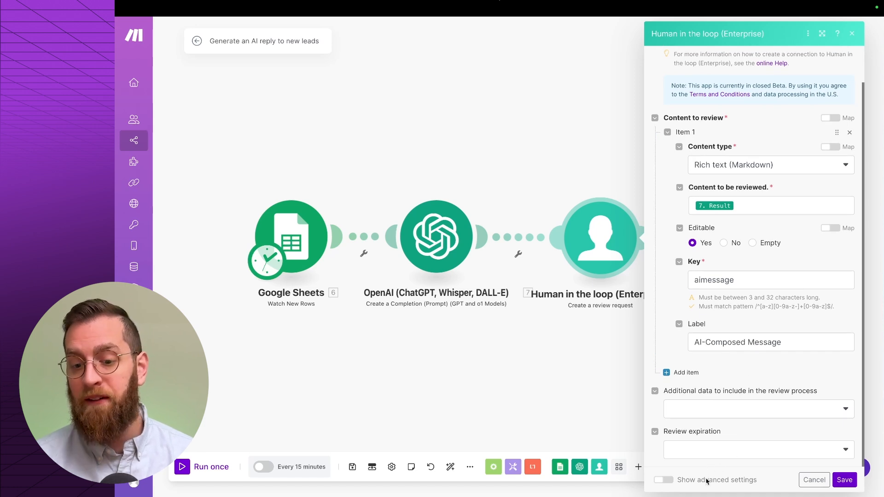
- Review the Human in the loop module's advanced webpage customization and authorization settings, hide them again and save the module
click(663, 480)
scroll(705, 420, down, 4)
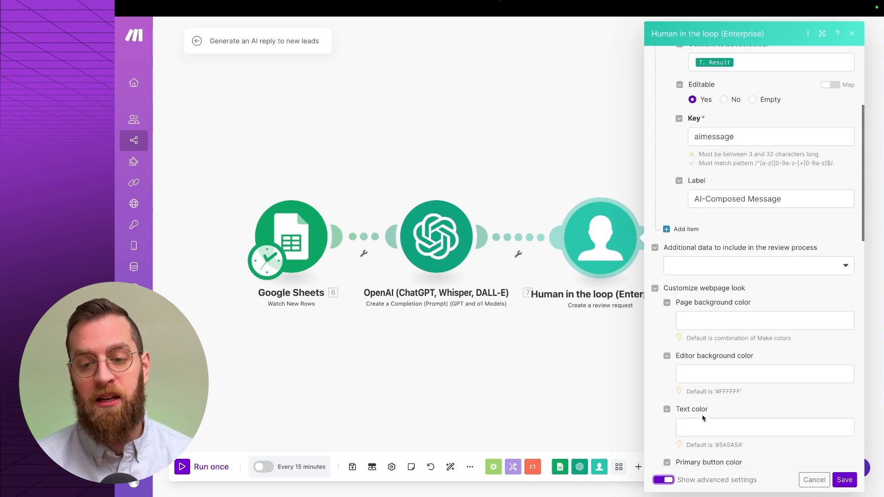
scroll(703, 415, down, 2)
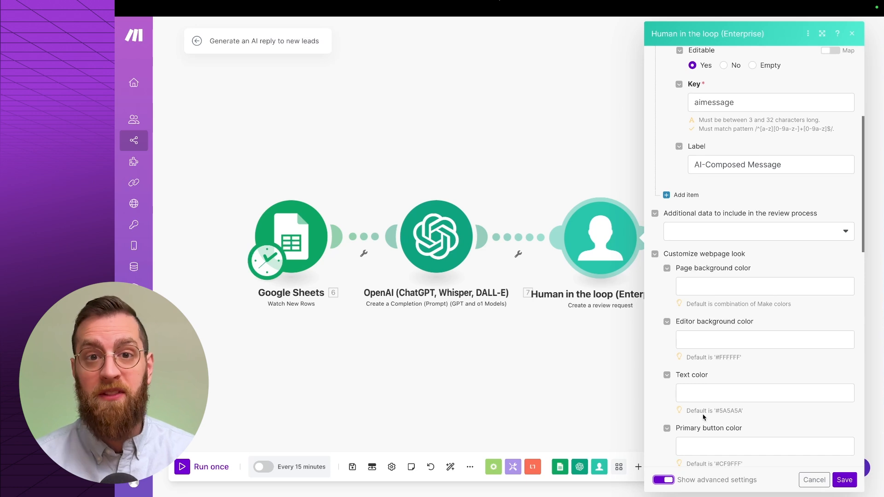
scroll(702, 413, down, 6)
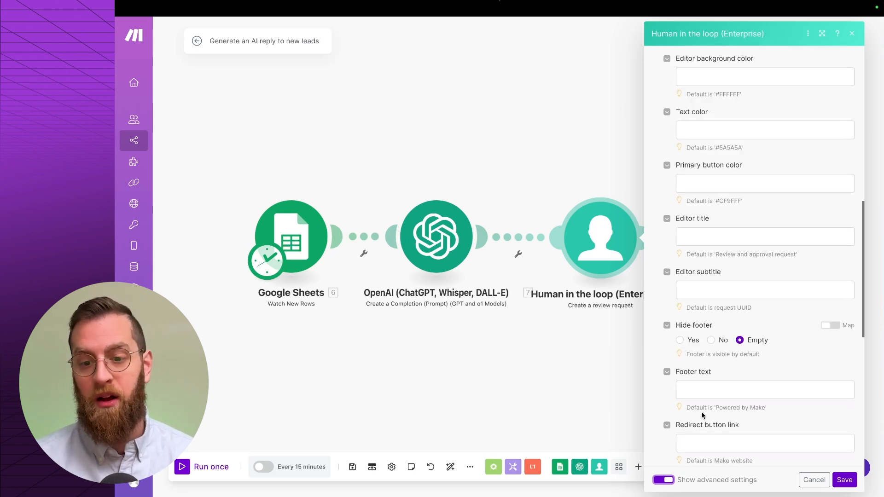
scroll(703, 416, down, 5)
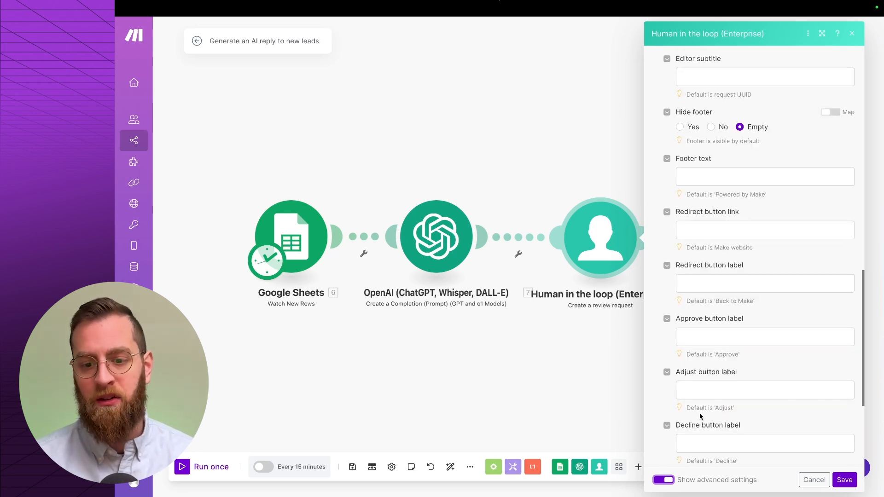
scroll(701, 416, down, 4)
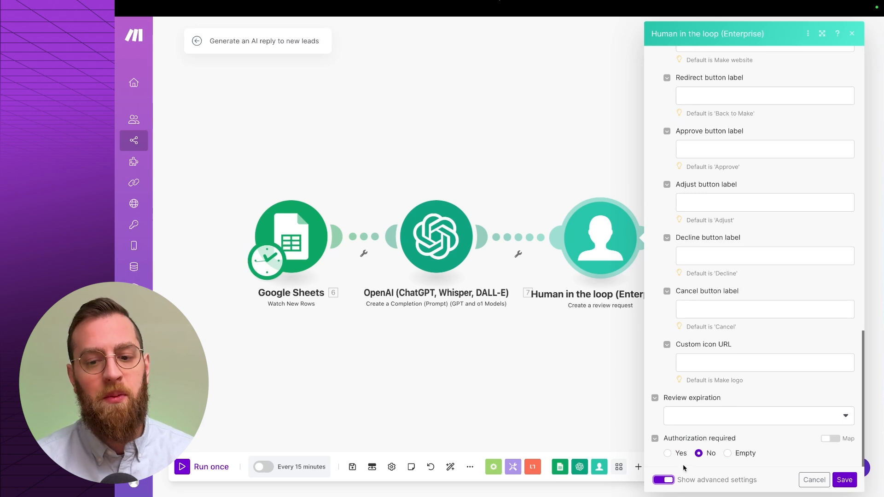
click(668, 480)
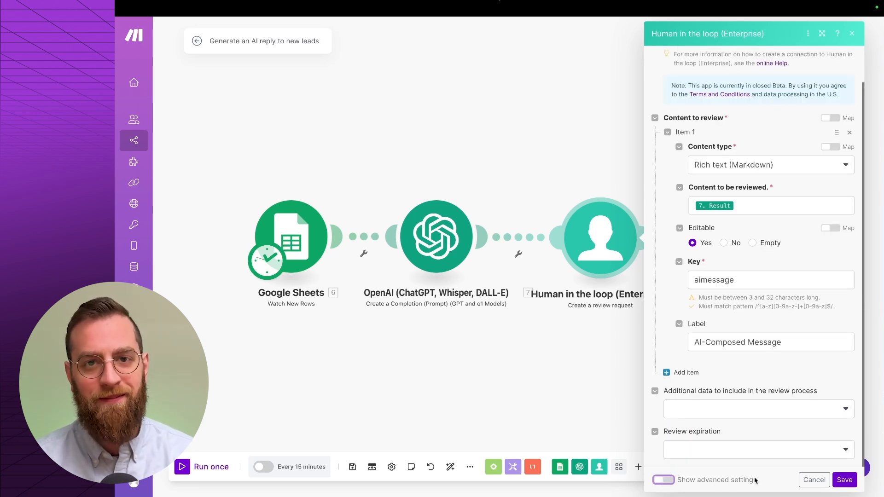
click(843, 480)
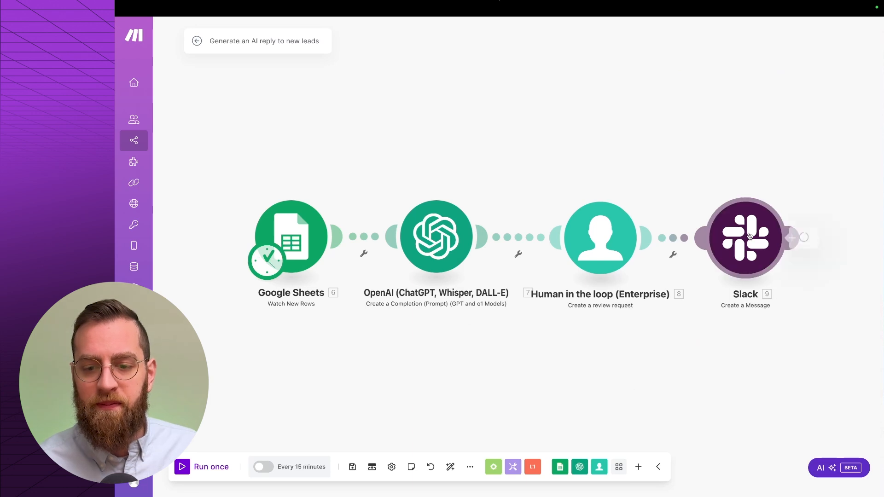
- Review the Slack module's channel settings and the message text containing the mapped review URL
click(728, 274)
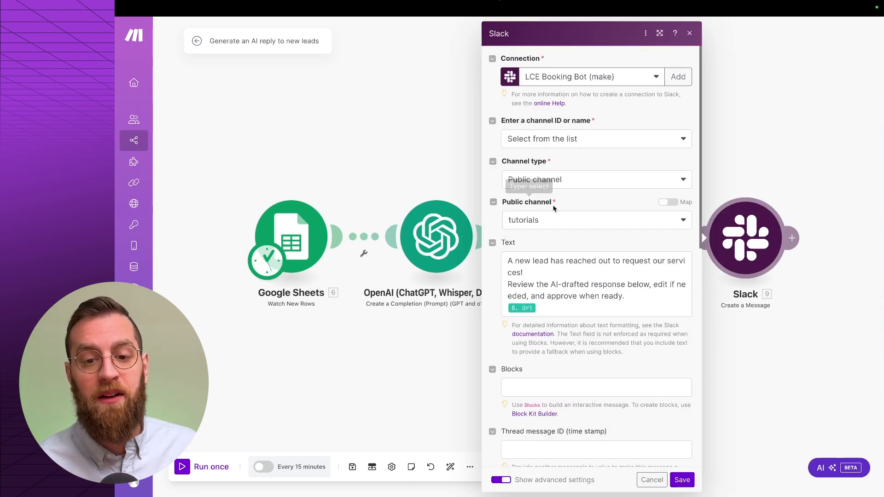
scroll(566, 232, down, 1)
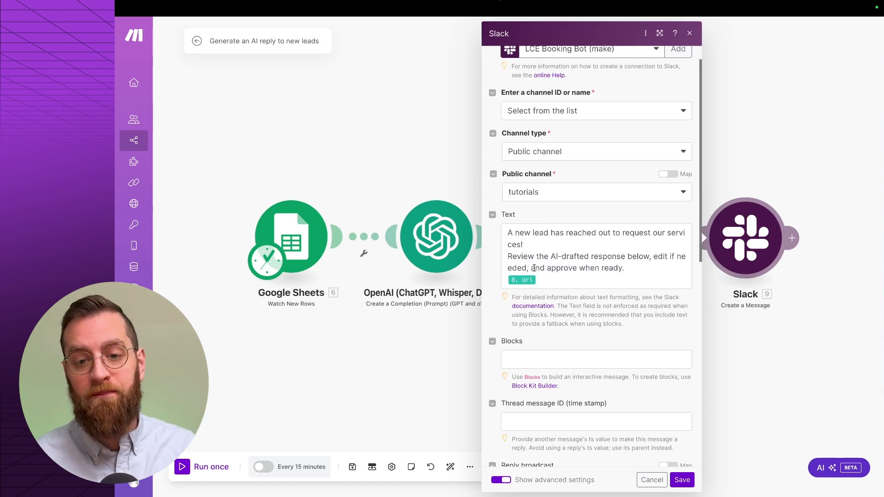
scroll(645, 258, up, 1)
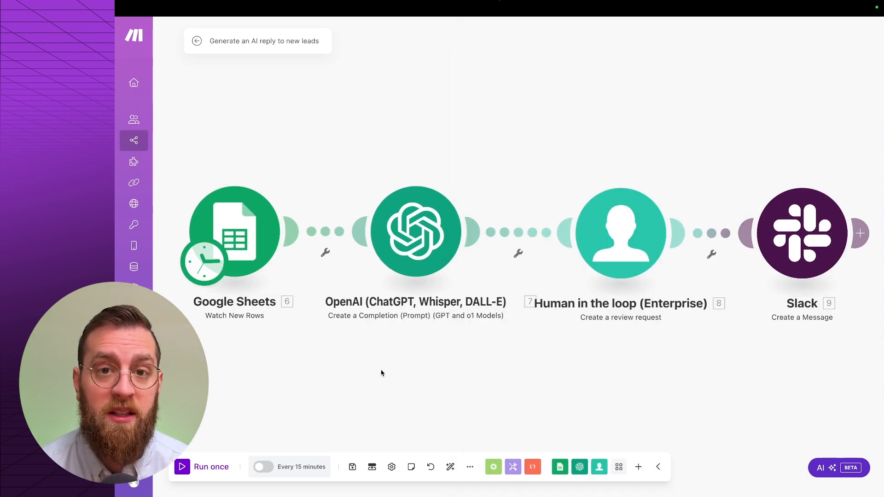
- Set the Google Sheets trigger to start from the manually chosen TestCo entry in row 2, and run the scenario once
right_click(244, 227)
click(303, 265)
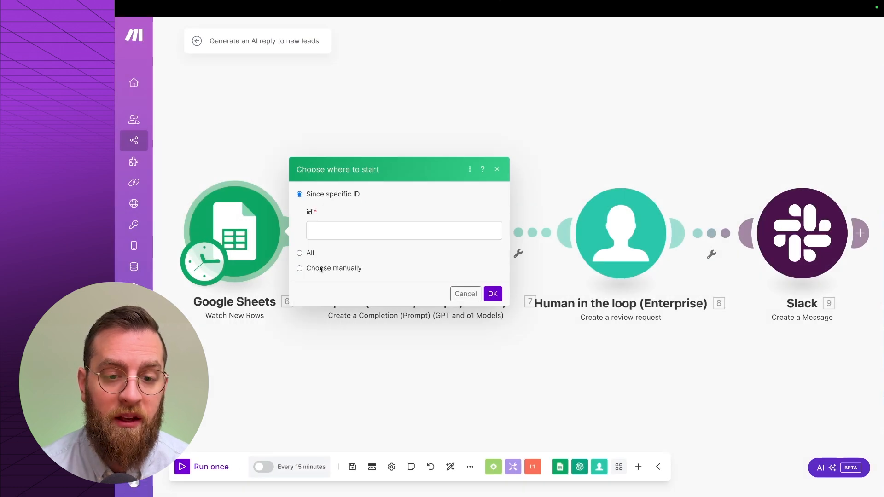
click(320, 265)
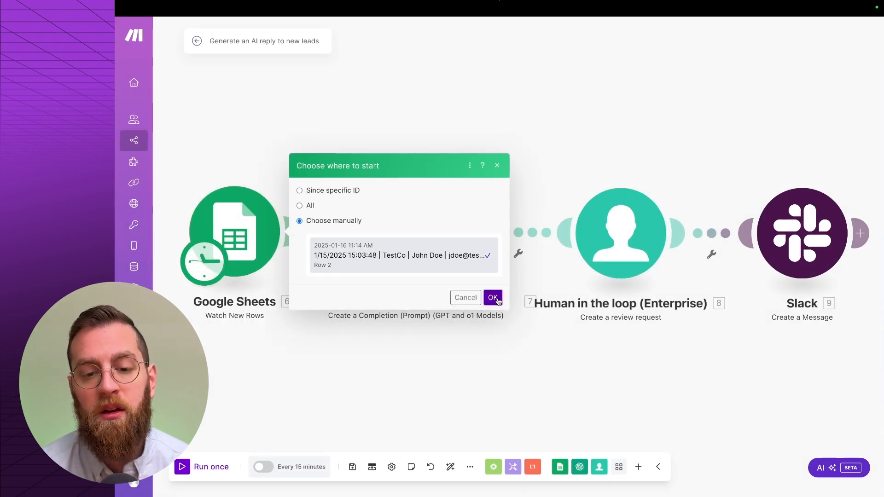
click(493, 299)
click(182, 468)
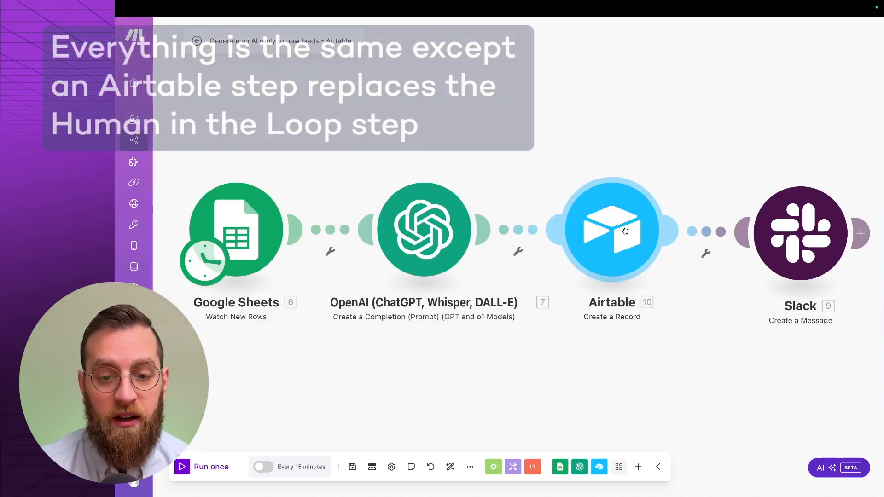
- Review the field mappings of the Airtable Create a Record module in the Airtable version of the scenario
click(625, 230)
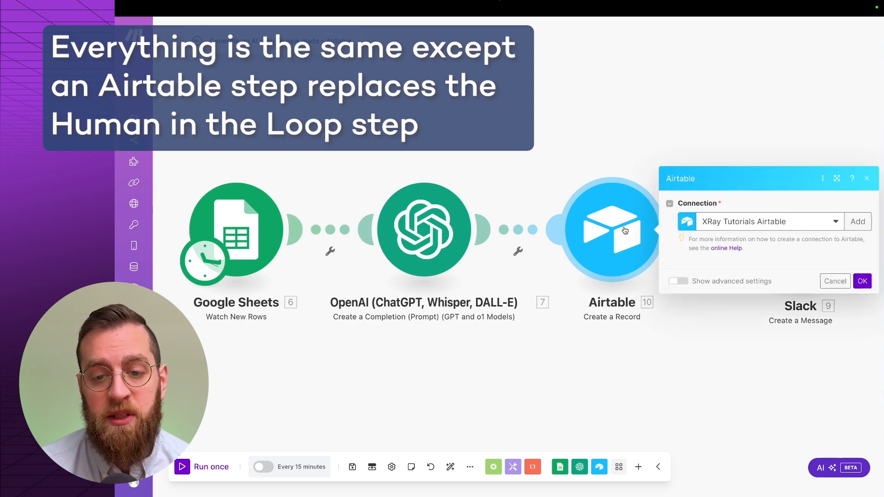
scroll(730, 188, down, 3)
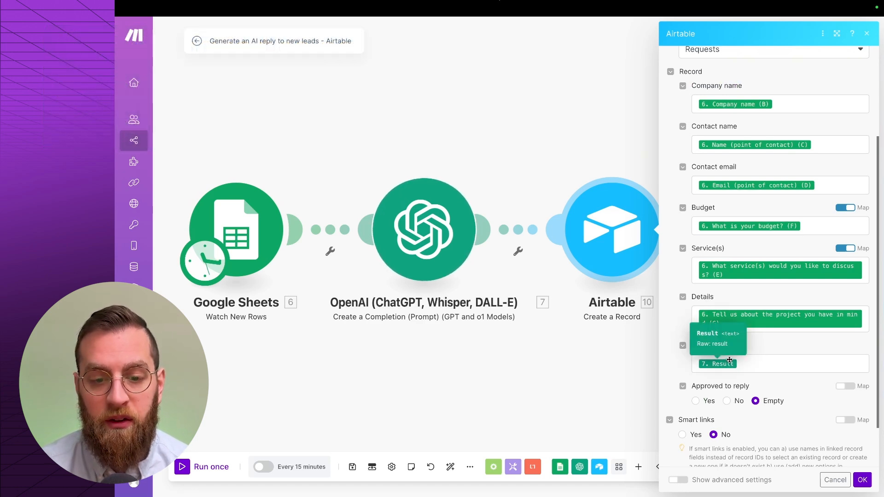
click(636, 375)
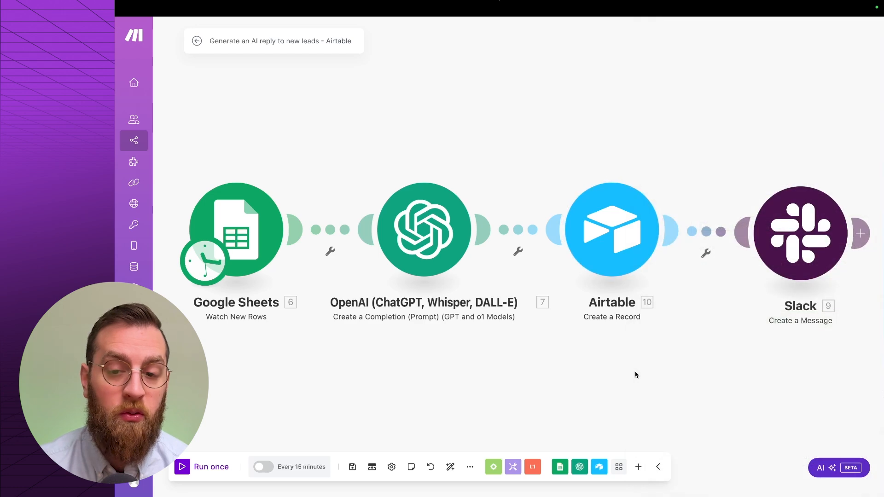
- Inspect the Airtable record link in the Slack module's message text, selecting its URL portion without changing it
click(812, 242)
scroll(644, 288, down, 1)
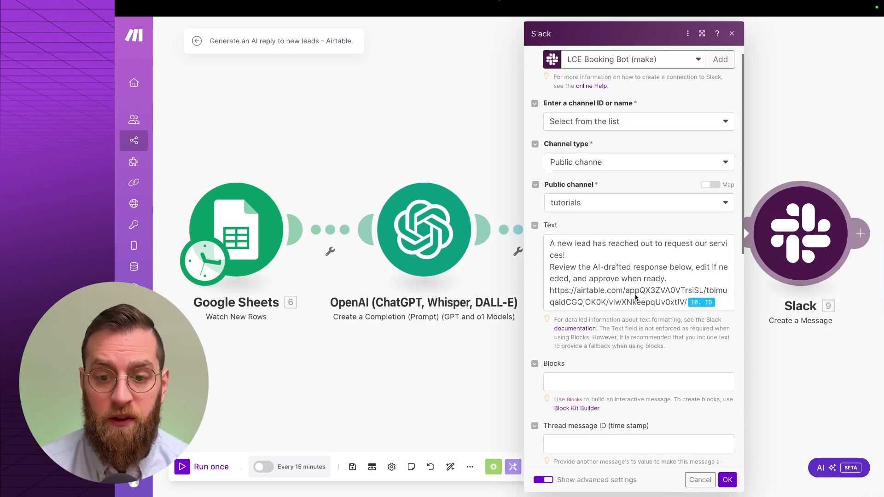
click(550, 287)
drag(550, 287, 674, 298)
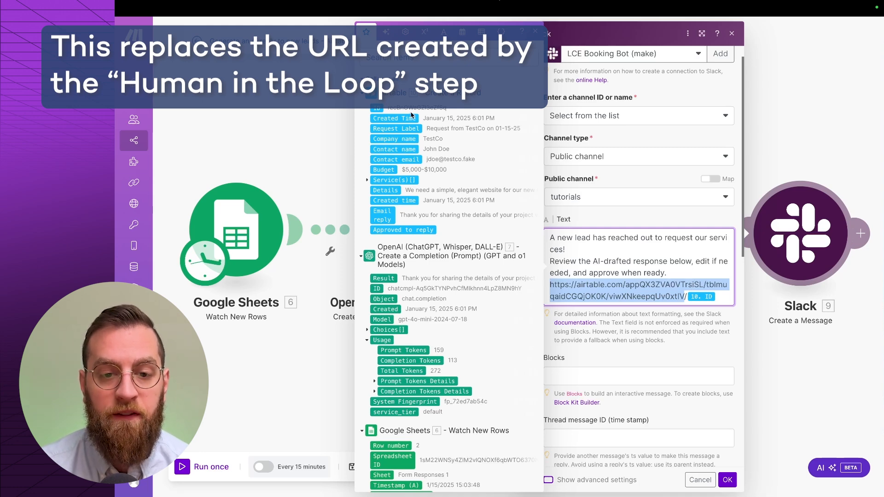
click(697, 251)
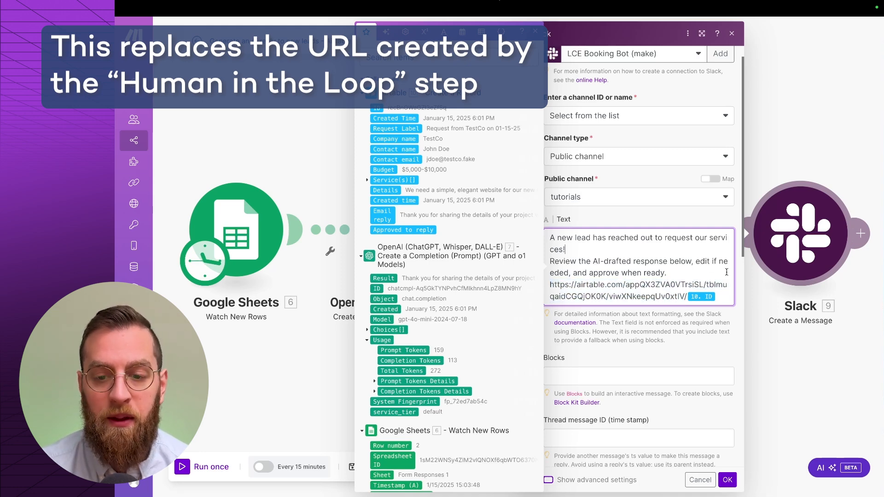
click(719, 329)
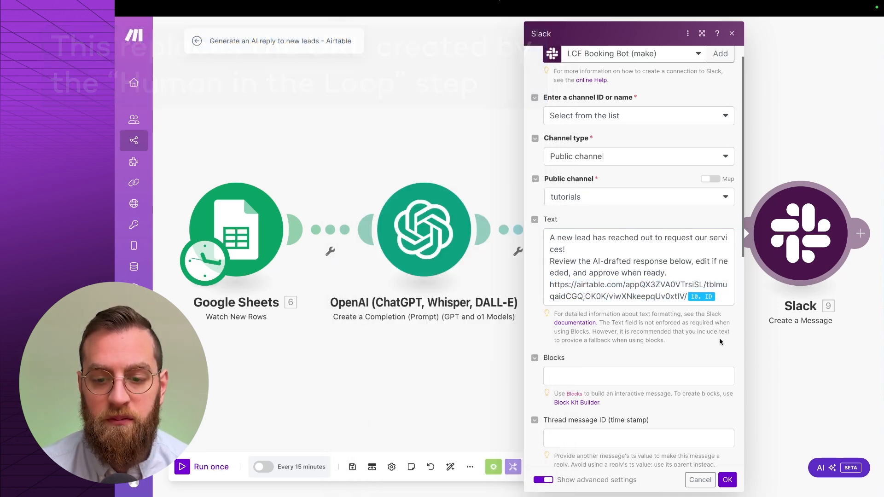
- Close the Slack settings, start the Airtable scenario's Google Sheets trigger from the manually chosen TestCo entry in row 2, and run it once
click(728, 480)
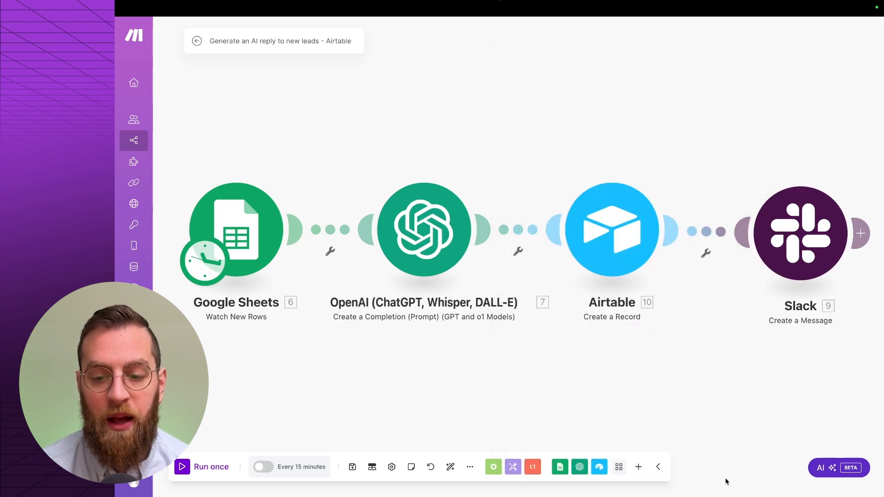
right_click(255, 240)
click(318, 278)
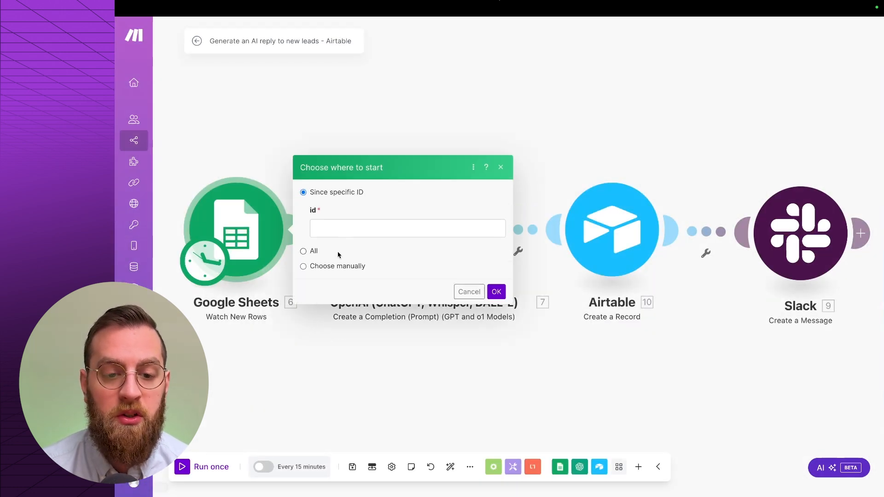
click(340, 265)
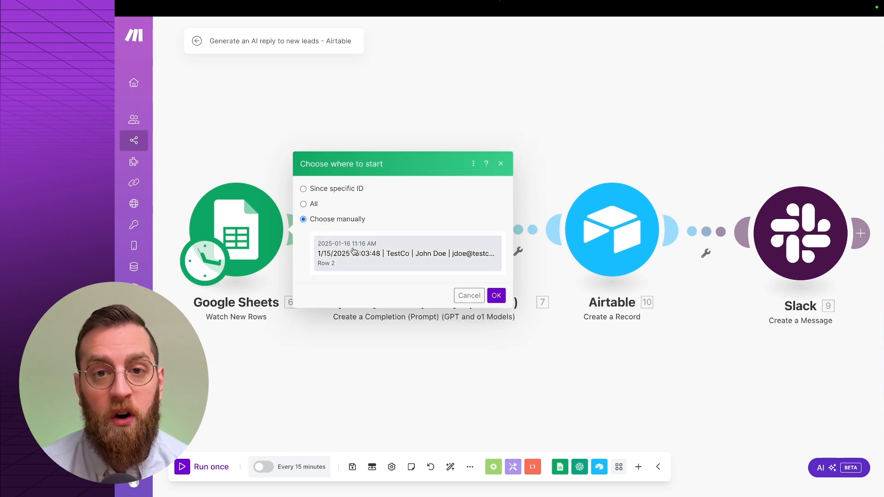
click(353, 254)
click(489, 298)
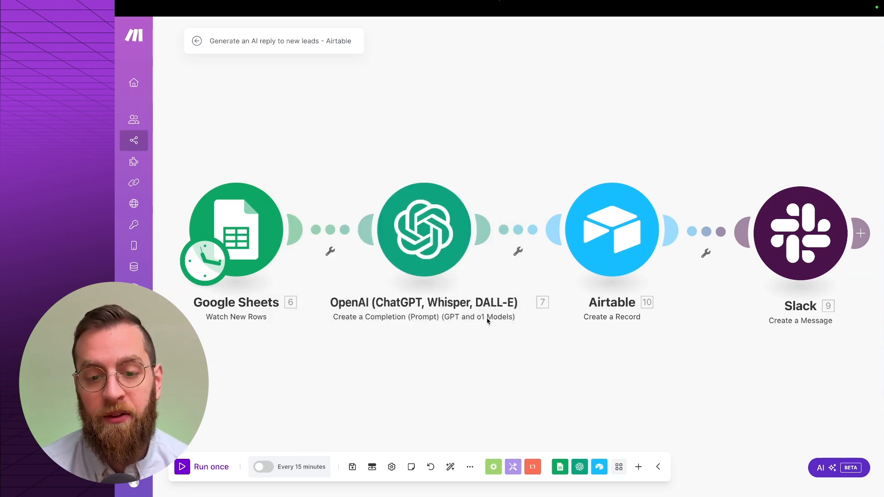
click(193, 470)
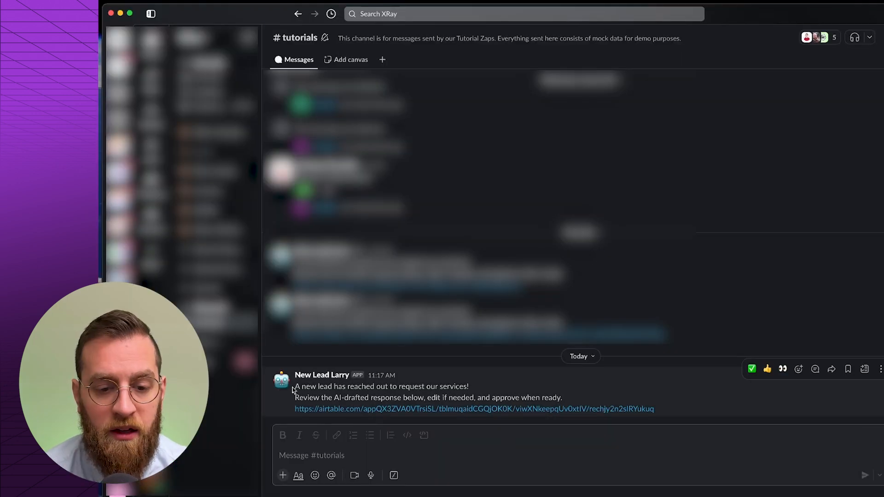
- Open the Airtable record linked in the new Slack message and review the TestCo request's details and drafted email reply
click(363, 412)
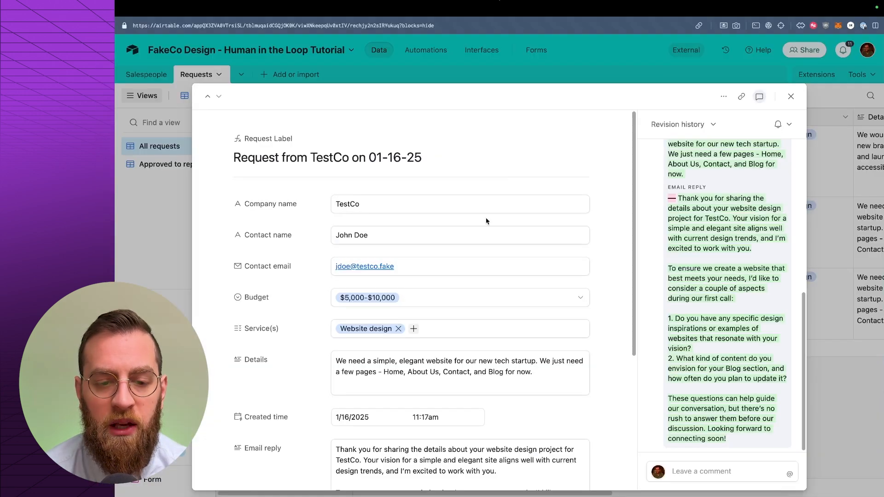
scroll(486, 221, down, 3)
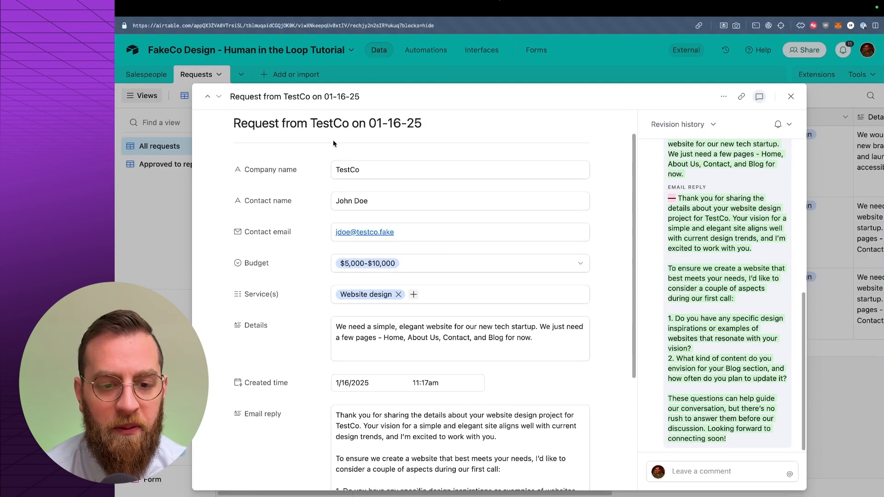
scroll(347, 203, down, 5)
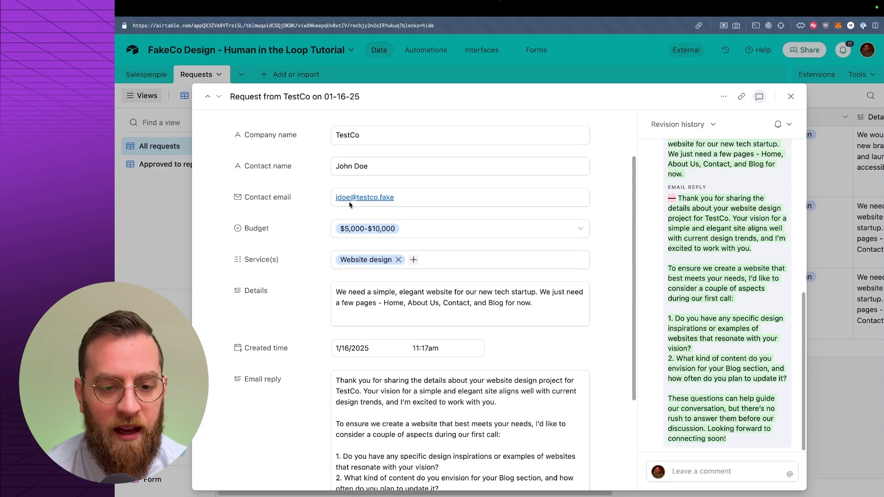
scroll(345, 210, down, 4)
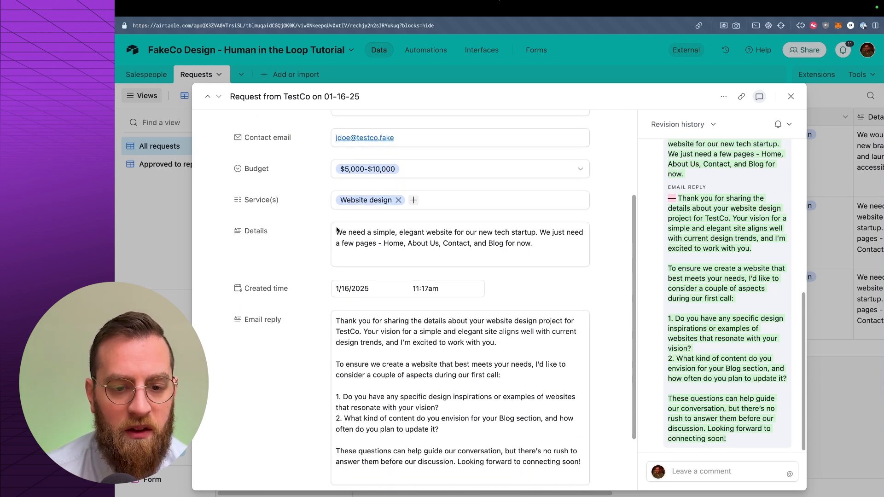
scroll(335, 228, down, 2)
scroll(334, 228, down, 4)
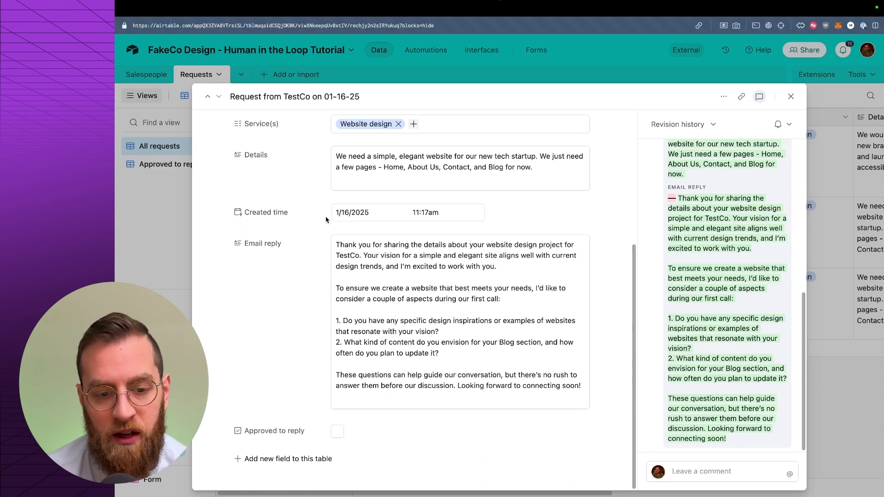
click(335, 243)
drag(336, 243, 494, 382)
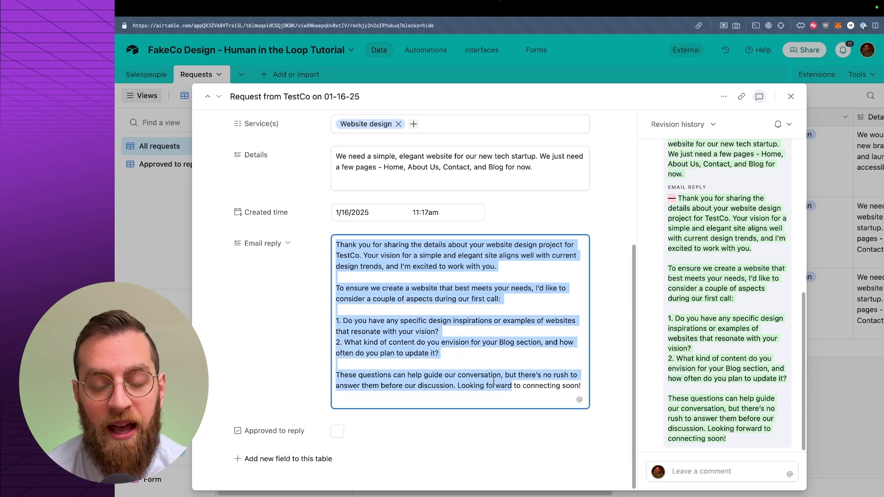
- Add a closing line "Here is my scheduling link:" with the xray.fillout.com URL to the email reply, and mark the record Approved to reply
click(496, 387)
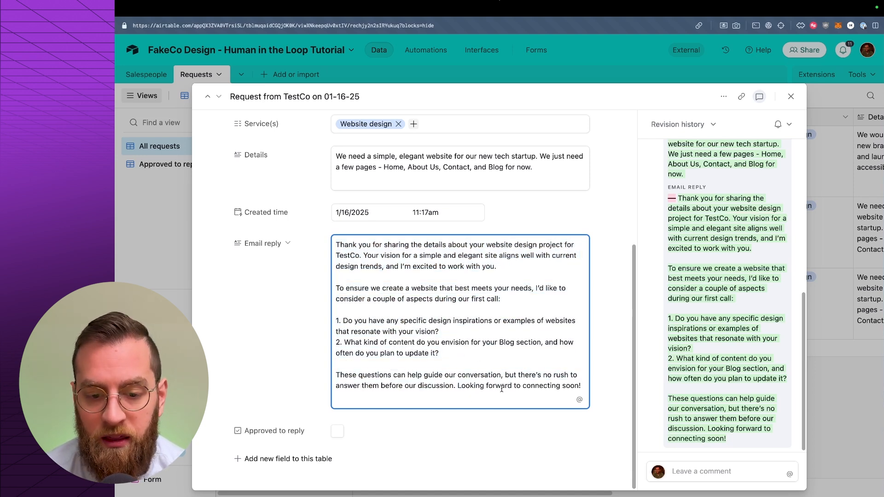
key(Return)
key(Return)
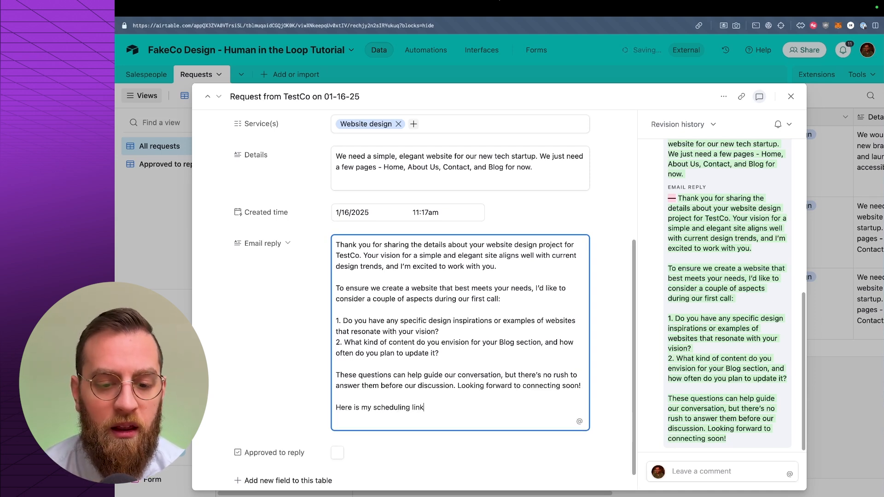
text(Here is my scheduling link: ;https://xray.fillout.com/tom30)
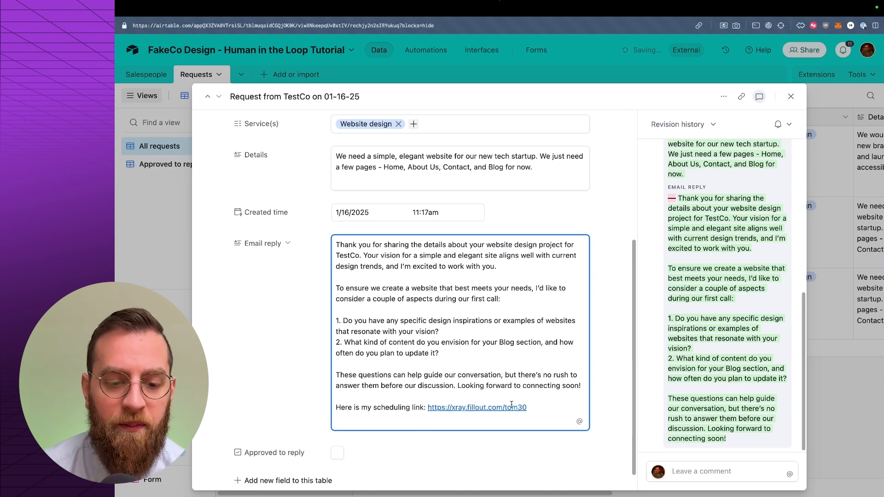
click(336, 454)
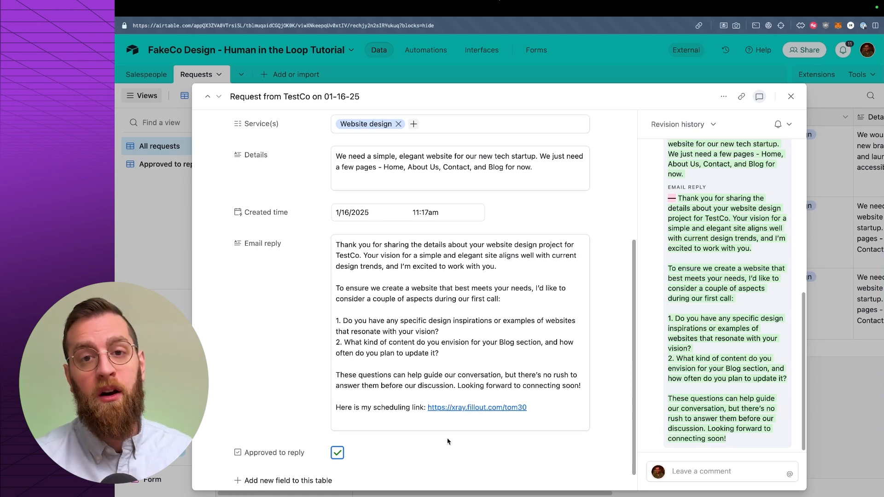
- Close the request record and inspect the trigger configuration of Automation 1 in the Airtable base
click(448, 71)
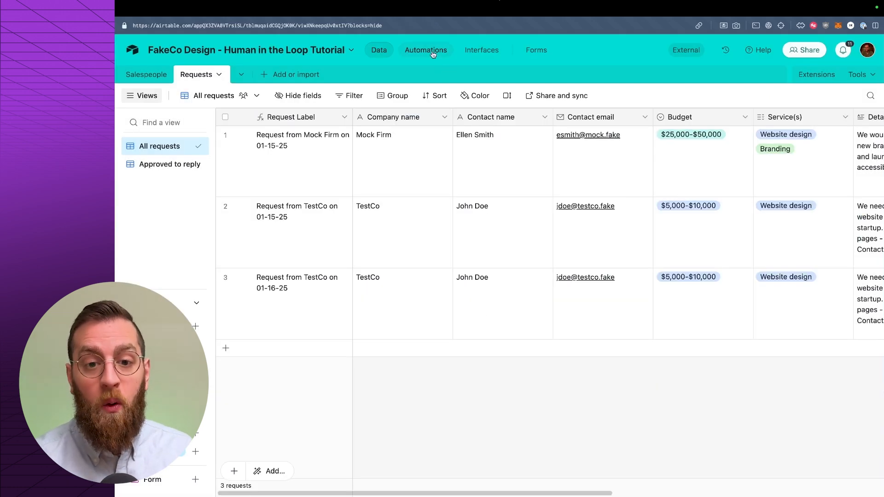
click(433, 52)
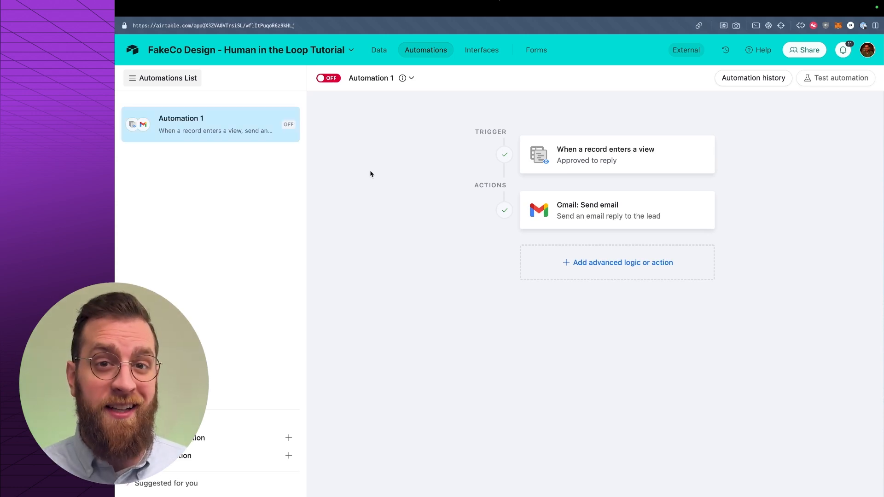
click(635, 160)
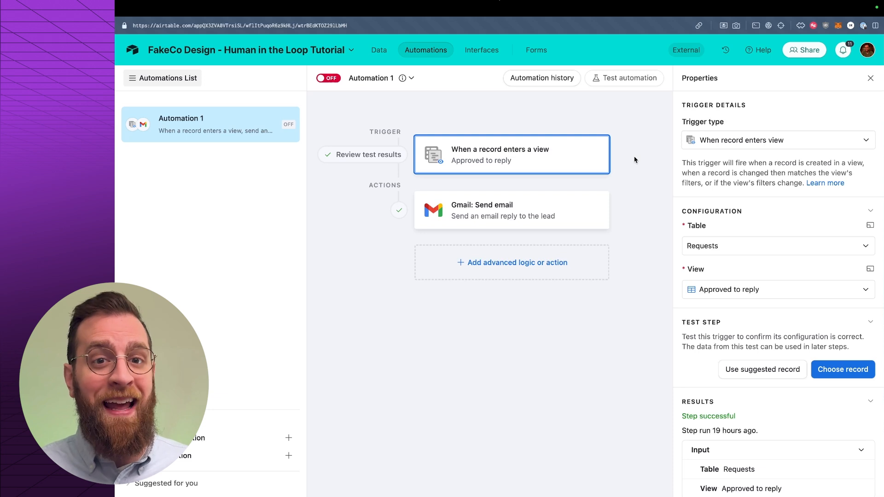
- Review the Gmail Send email action's account, recipient, subject, message mappings and test results
click(483, 206)
scroll(727, 276, down, 5)
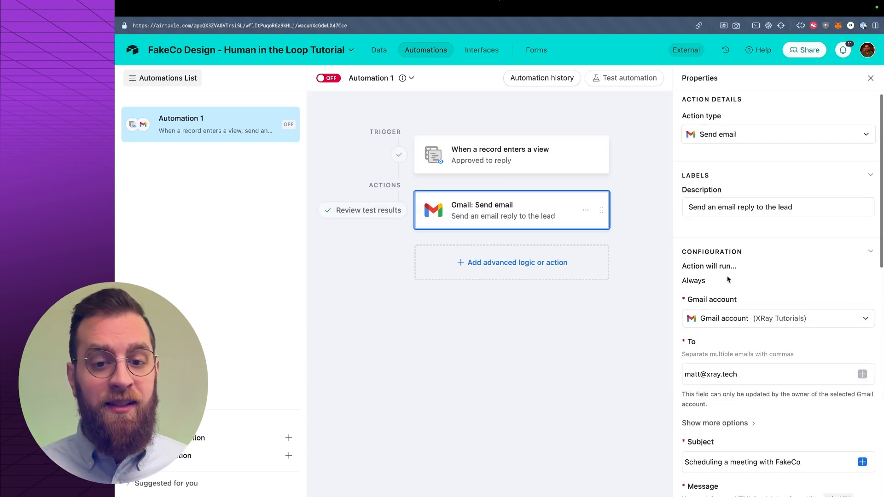
scroll(728, 279, down, 5)
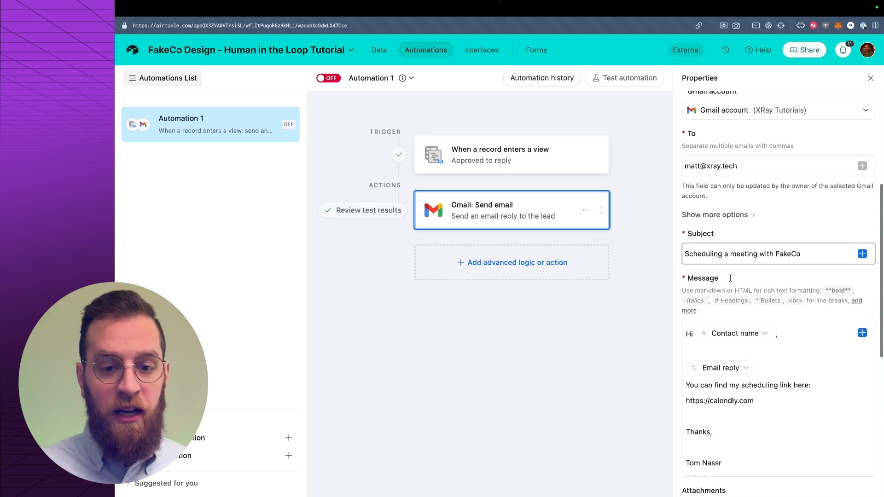
scroll(730, 277, down, 3)
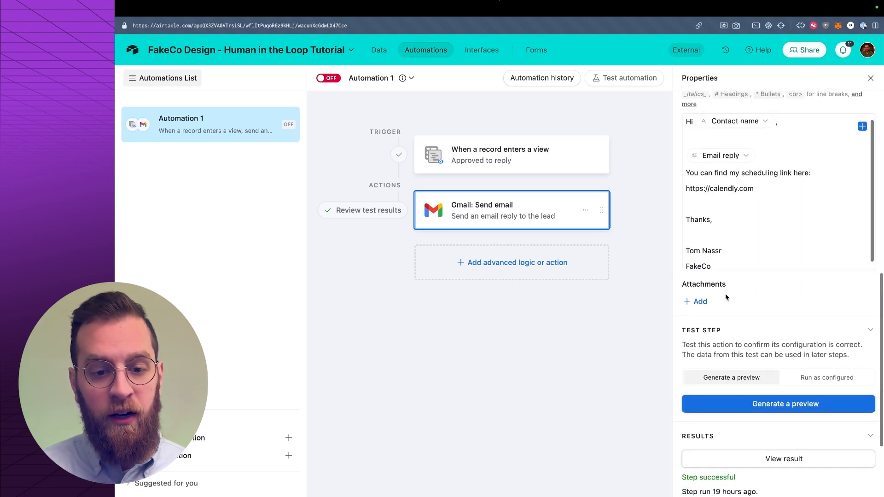
scroll(721, 298, down, 3)
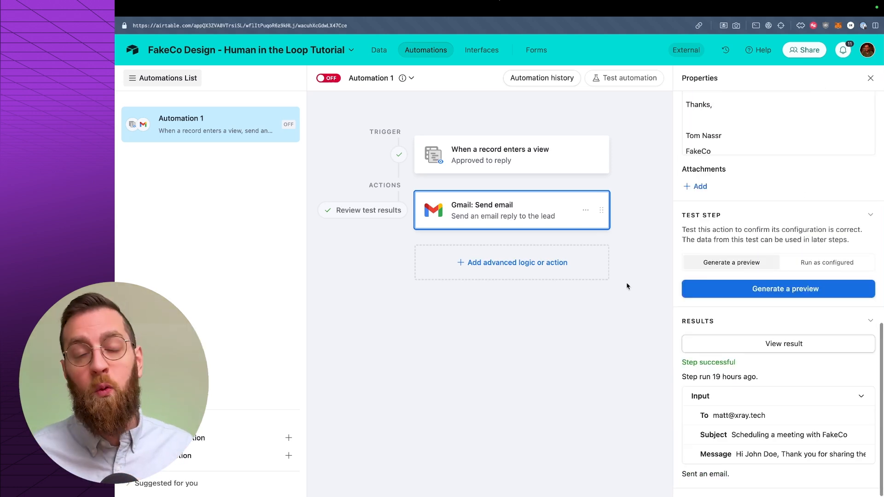